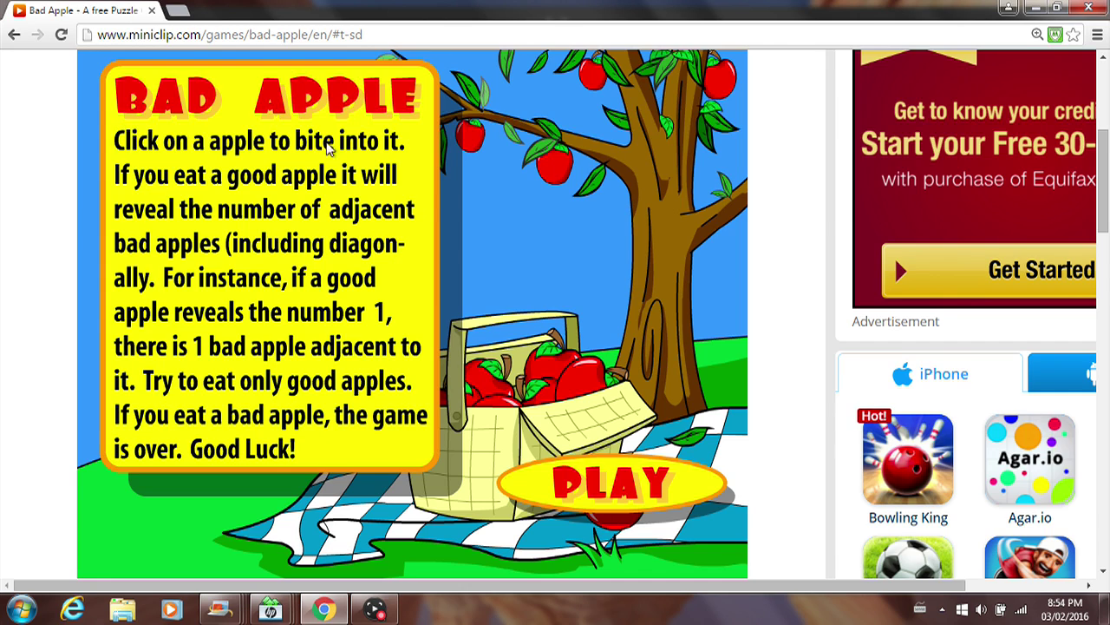
Start the game and play three rounds, each ending on a worm apple after one bite
click(587, 490)
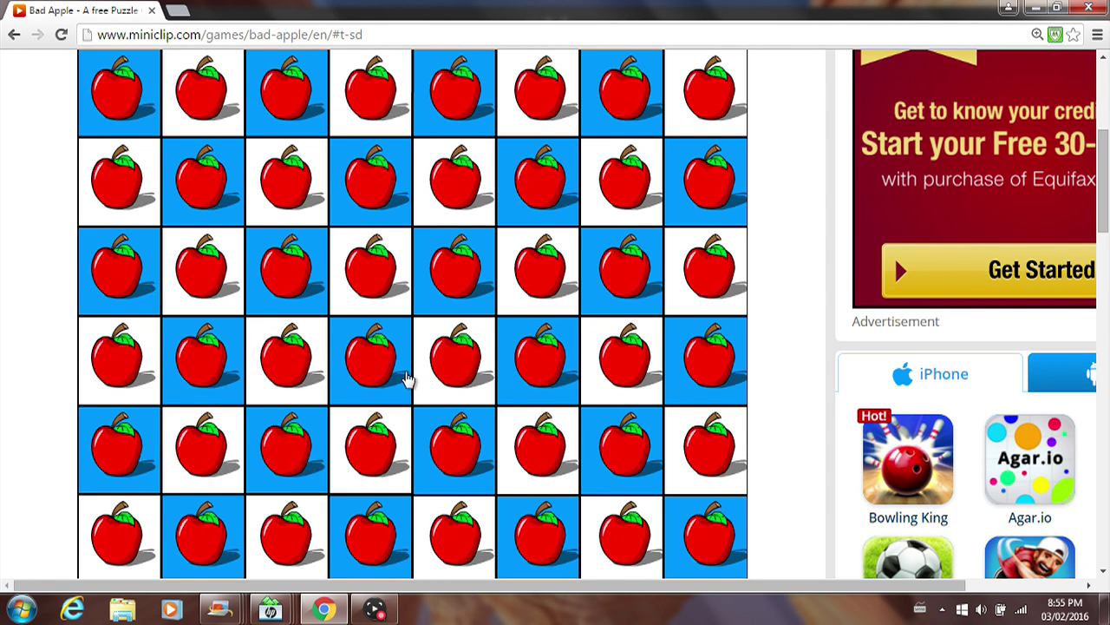
click(286, 224)
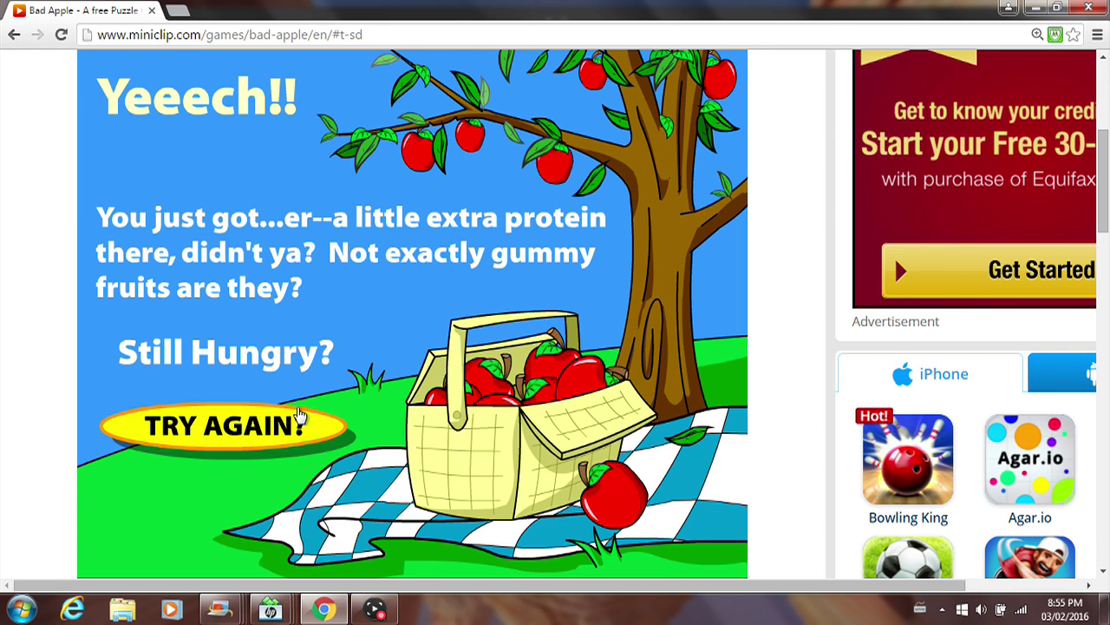
click(298, 419)
click(379, 364)
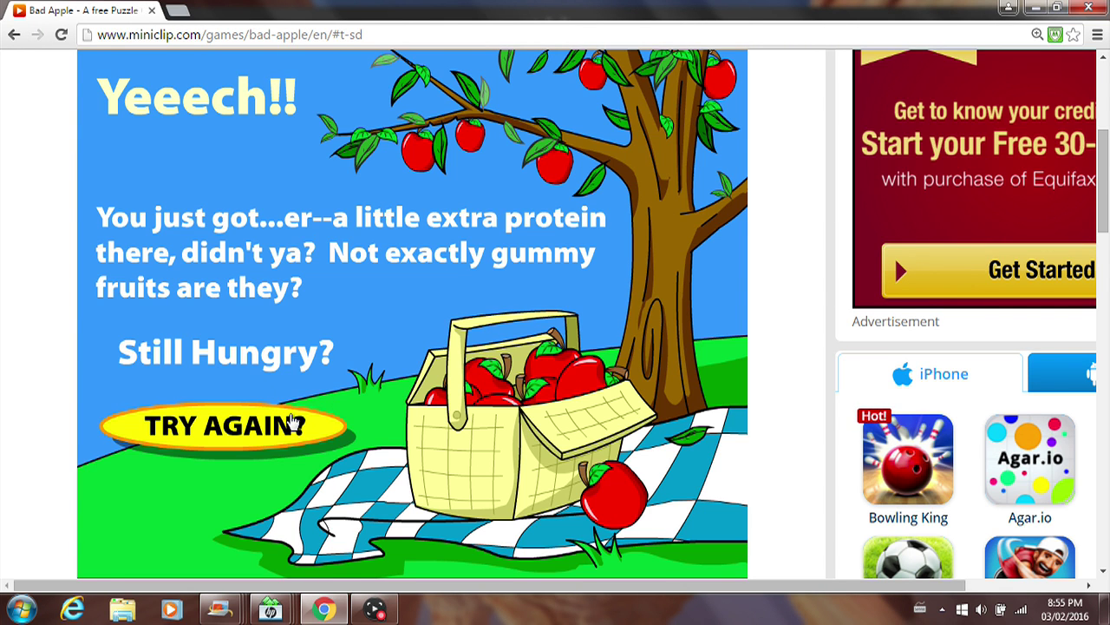
click(294, 423)
click(354, 371)
Play three more rounds until a fourth-row apple on the new board reveals 3
click(261, 427)
click(538, 298)
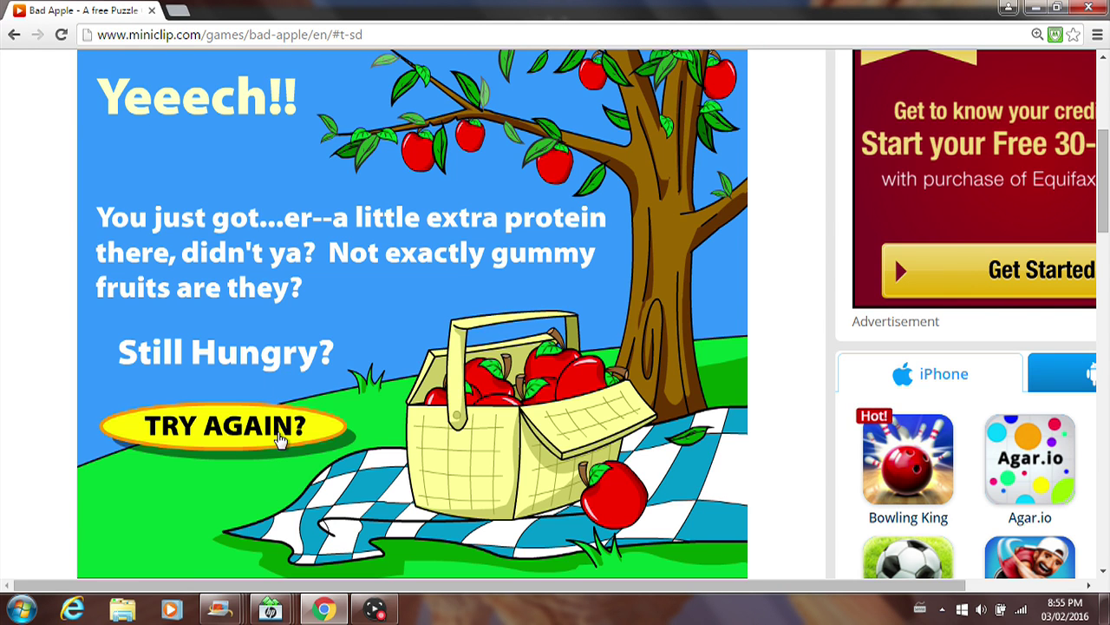
click(280, 440)
click(119, 538)
click(305, 426)
click(538, 372)
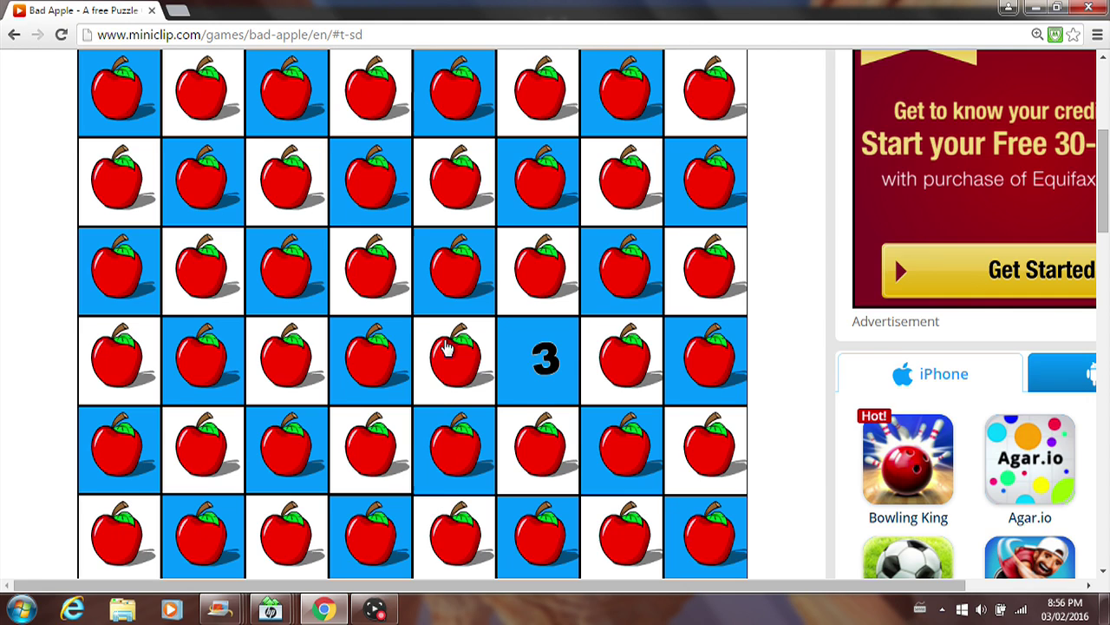
Bite the apple next to the 3, then bite one apple on the following board
click(463, 445)
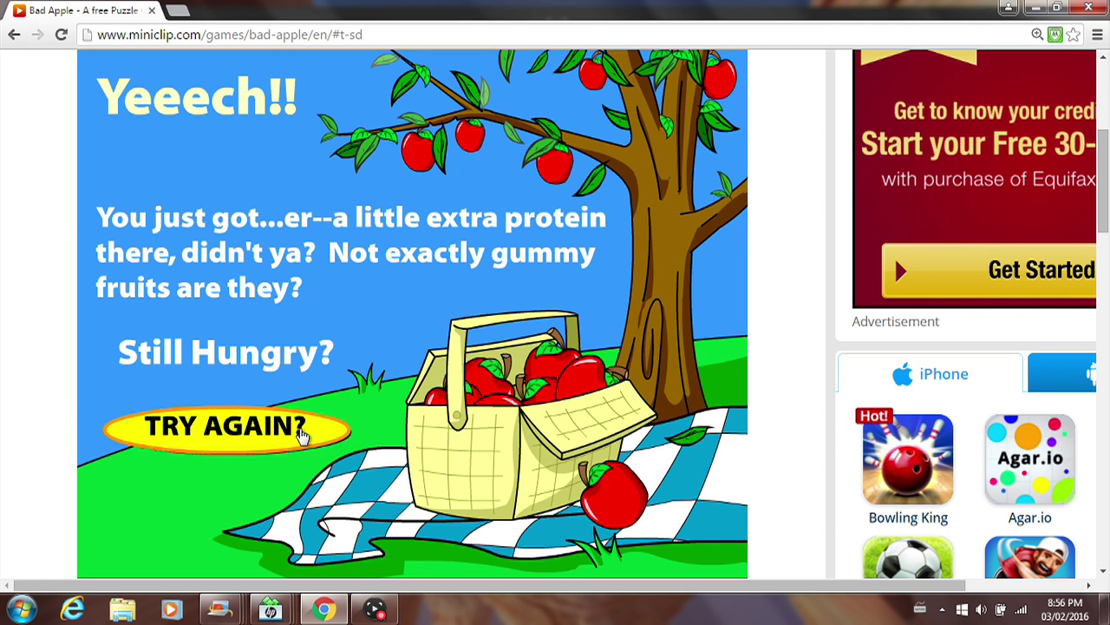
click(301, 433)
click(457, 188)
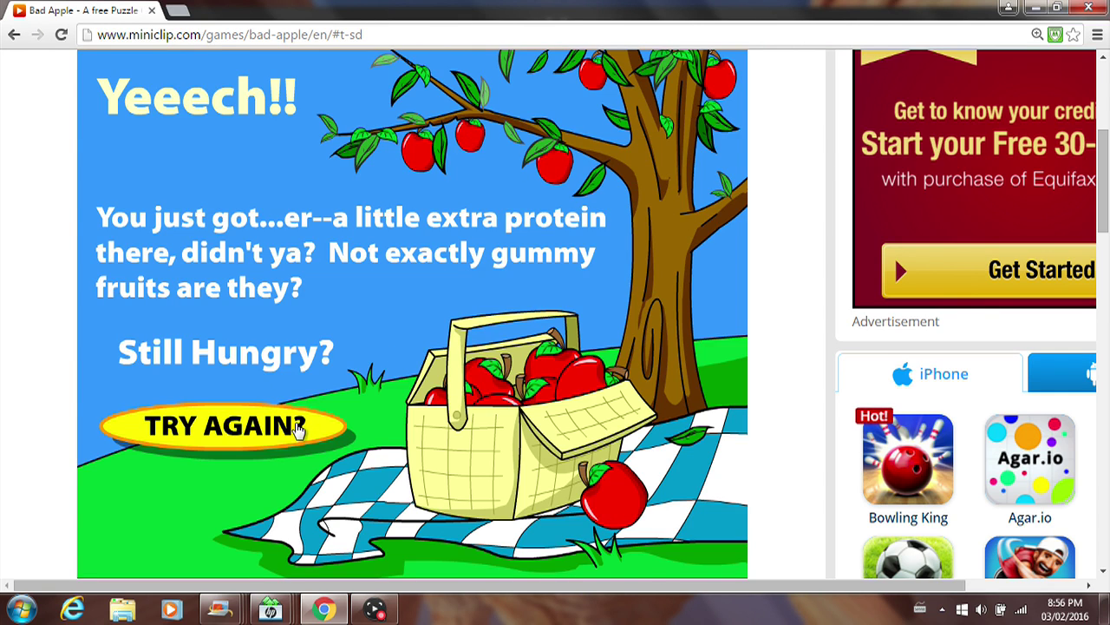
Play two more rounds on top-right and row-4 apples until a fresh board appears
click(299, 427)
scroll(1106, 226, up, 1)
scroll(1106, 226, down, 1)
click(627, 185)
click(642, 111)
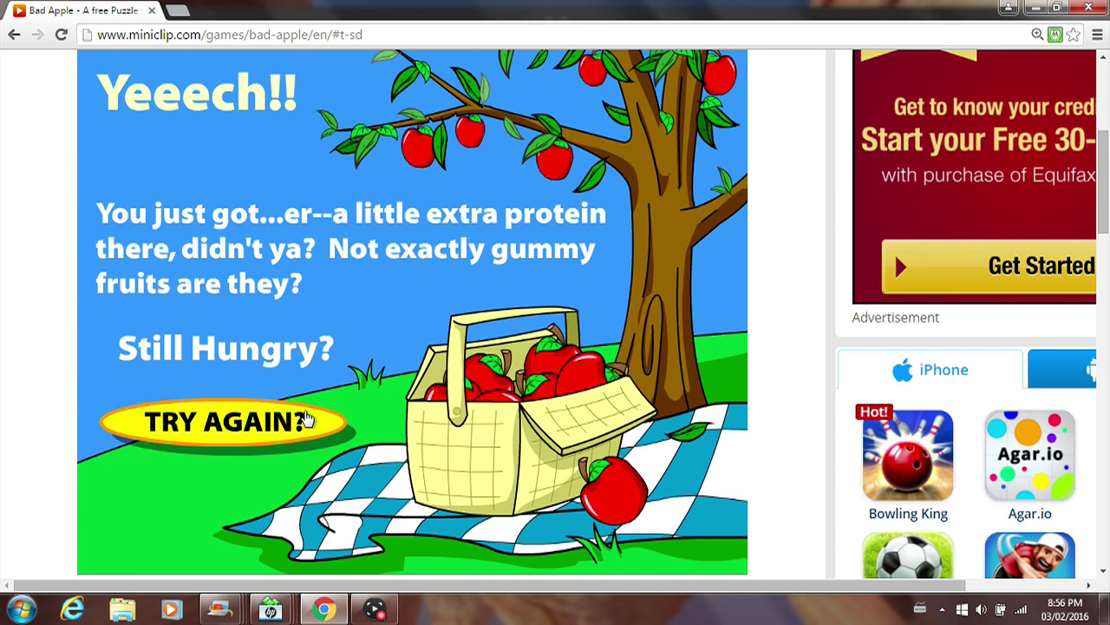
click(305, 420)
click(194, 351)
click(625, 281)
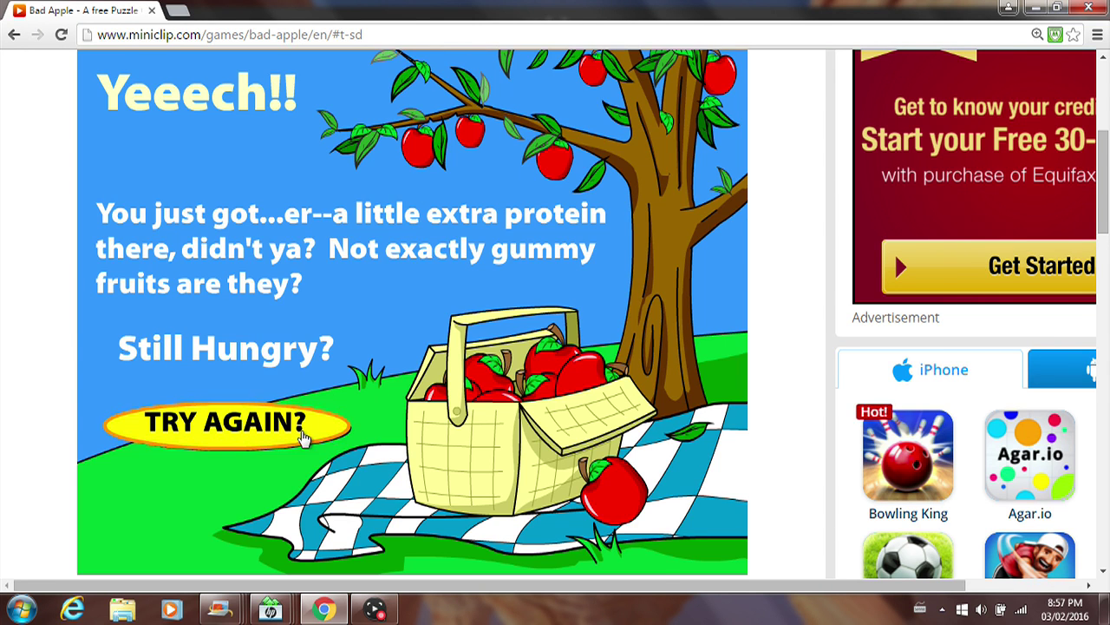
click(299, 430)
Bite a top-row apple, opening safe tiles reading 1,0,0,0,1 and 2,2,1,2,2
click(450, 102)
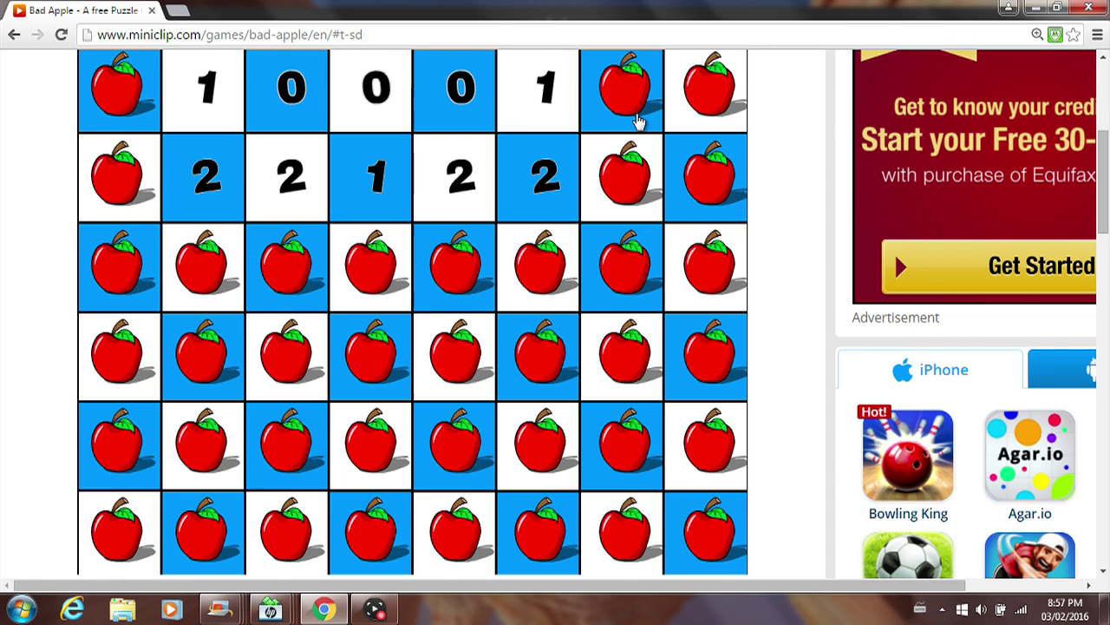
Bite the row 2, column 7 and 8 apples and a top-right apple, then hit a worm apple
click(637, 176)
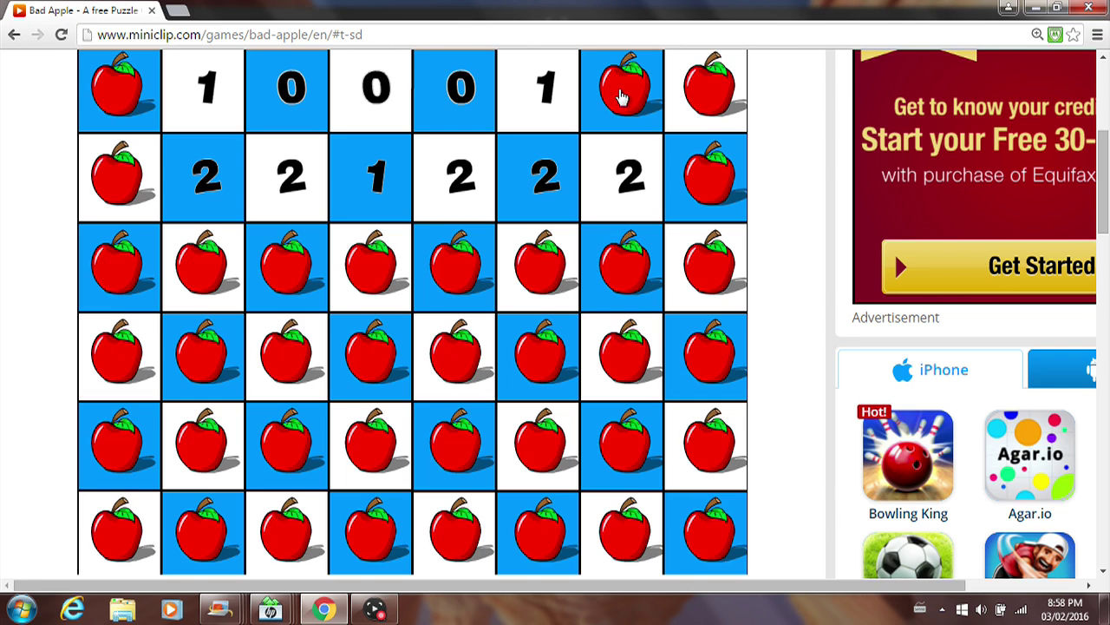
click(715, 91)
click(707, 182)
click(560, 262)
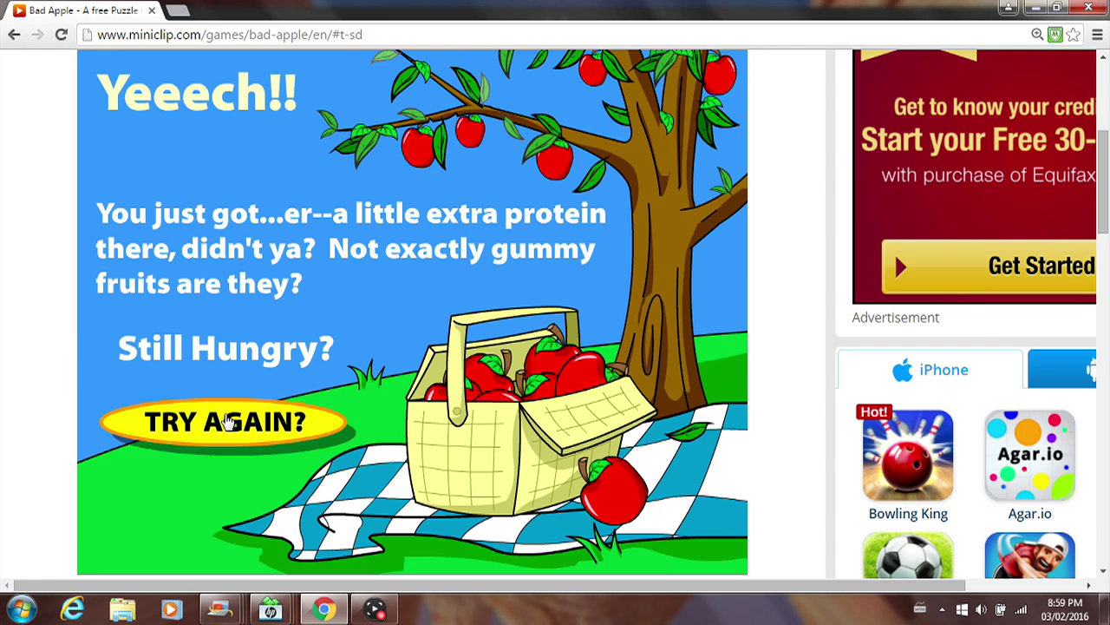
Lose a round on a middle apple, then bite the third top-row apple on a new board
click(227, 421)
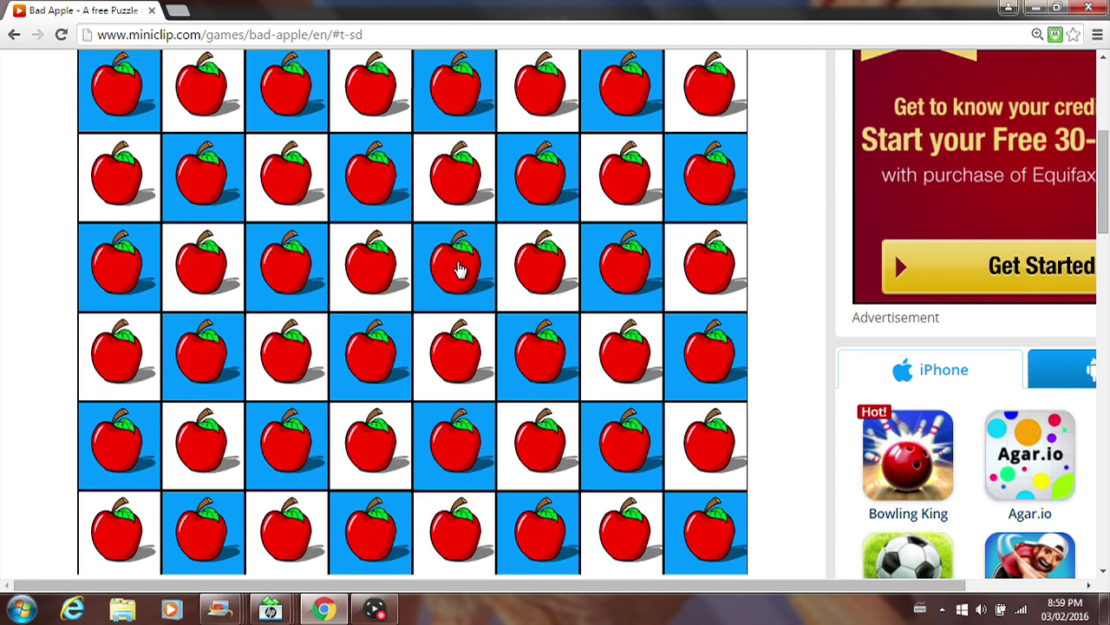
click(458, 266)
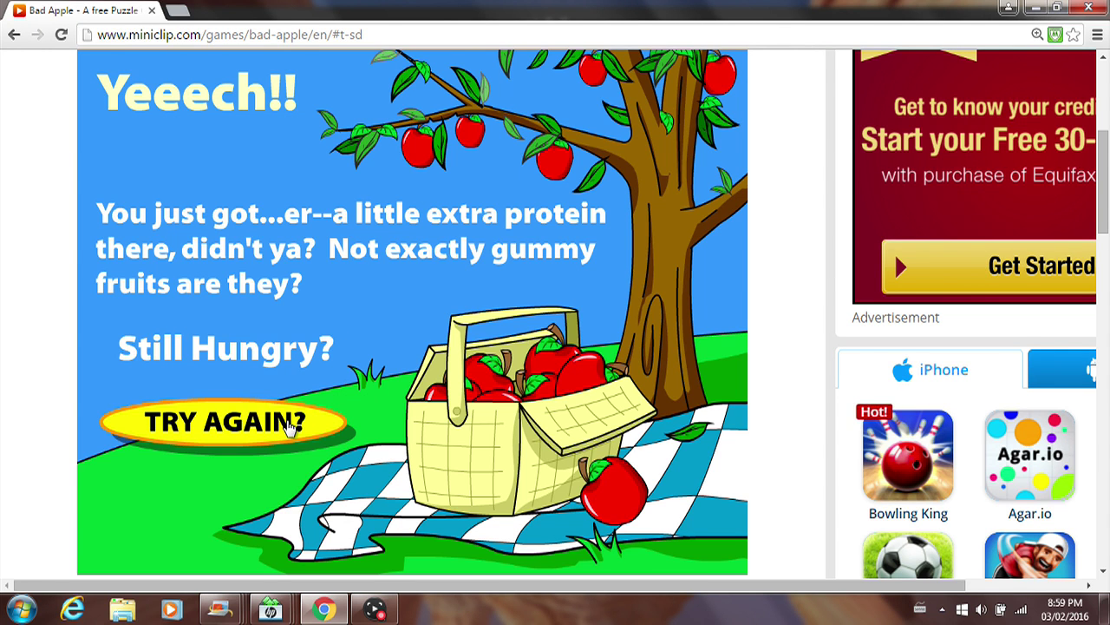
click(291, 425)
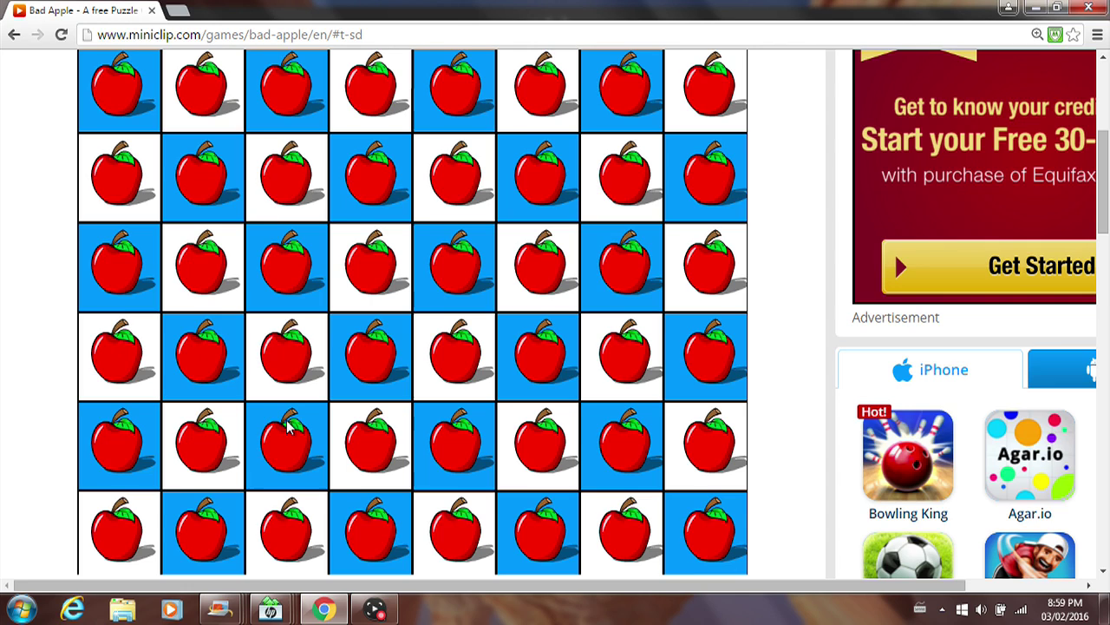
click(269, 108)
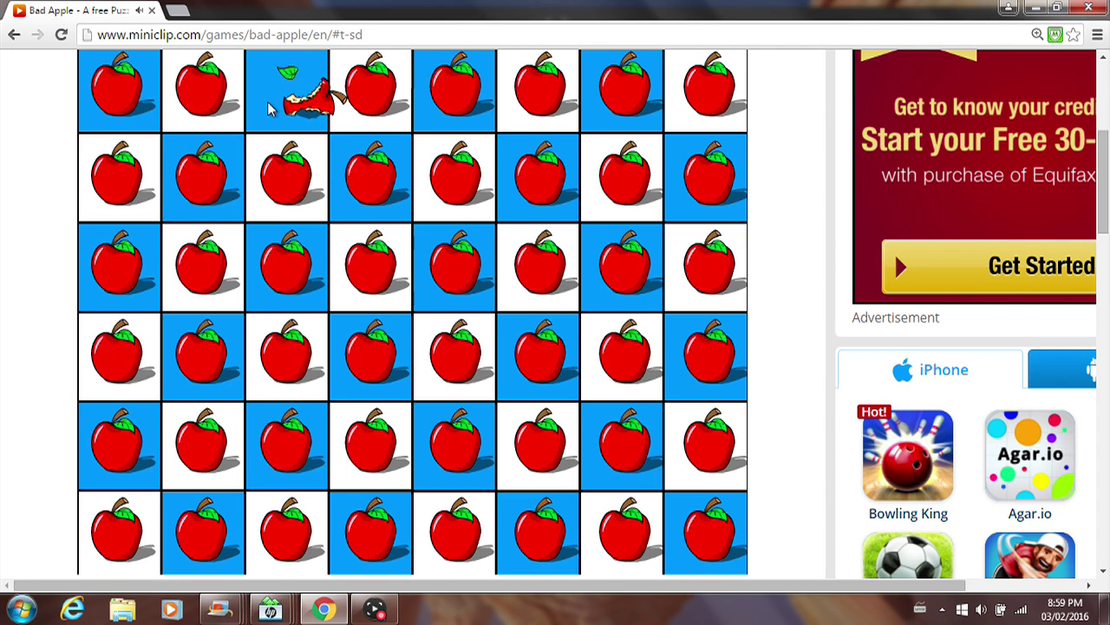
Bite the row 2, column 3 apple, cascading open safe tiles numbered 0, 1 and 2
click(291, 176)
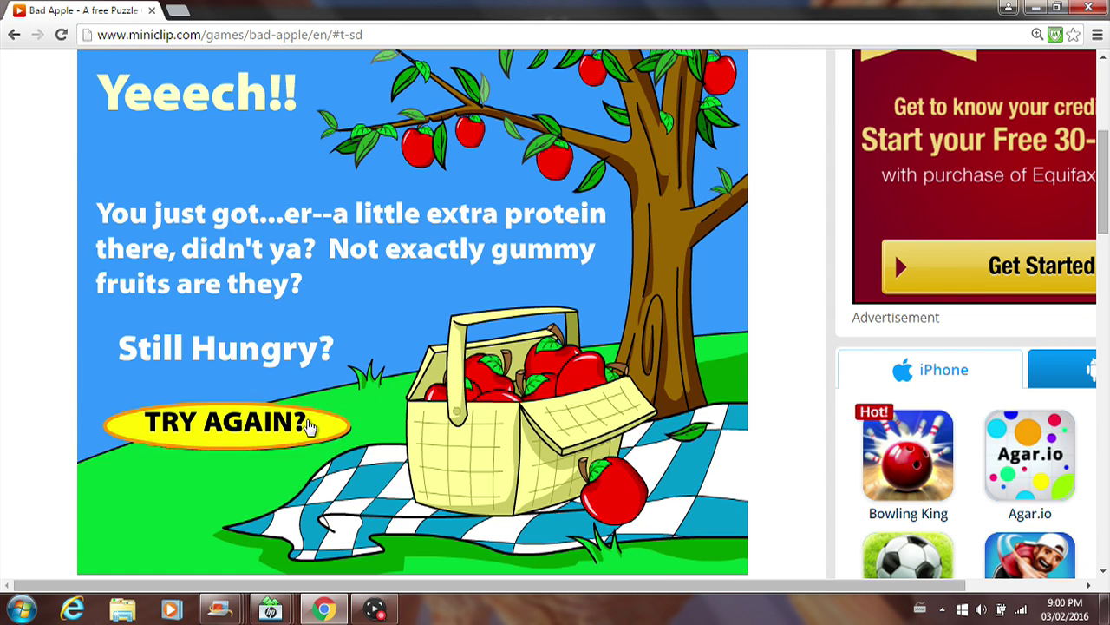
Play two quick rounds on a row-2 apple and a middle apple, both wormy, then restart
click(307, 423)
click(624, 186)
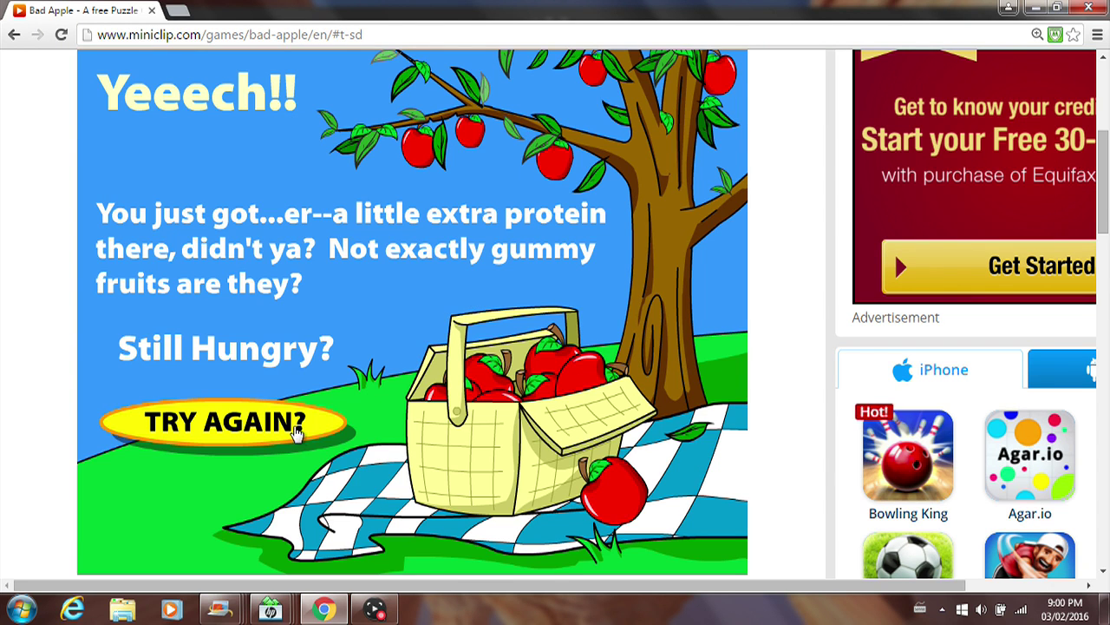
click(295, 432)
click(291, 368)
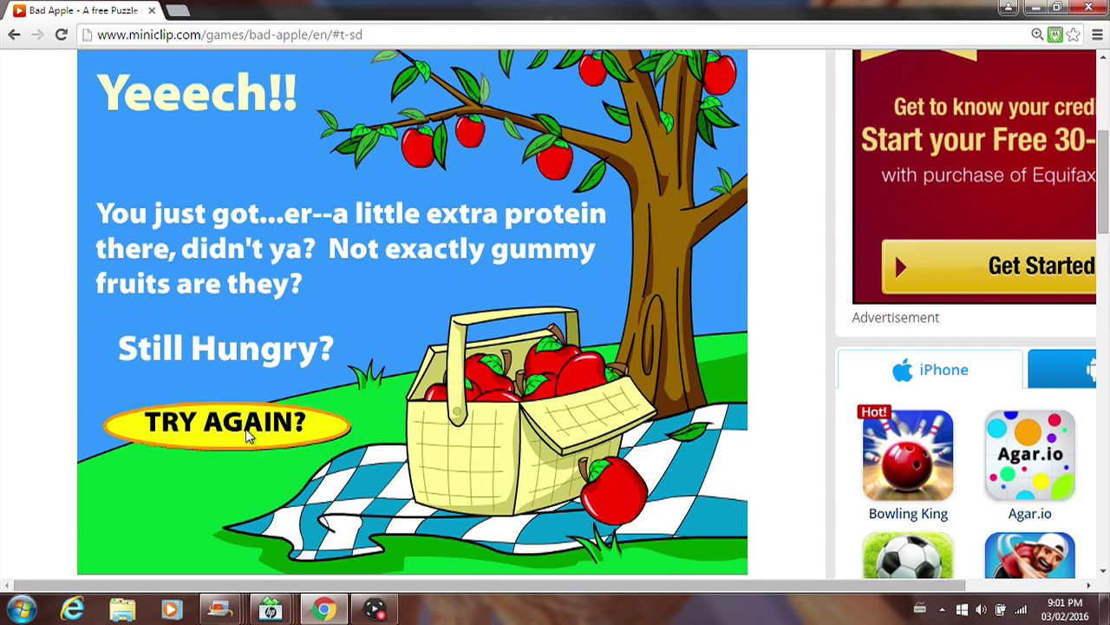
click(247, 429)
Reveal a 2 at column 3, row 5, then bite a nearby apple that hides a worm
click(287, 441)
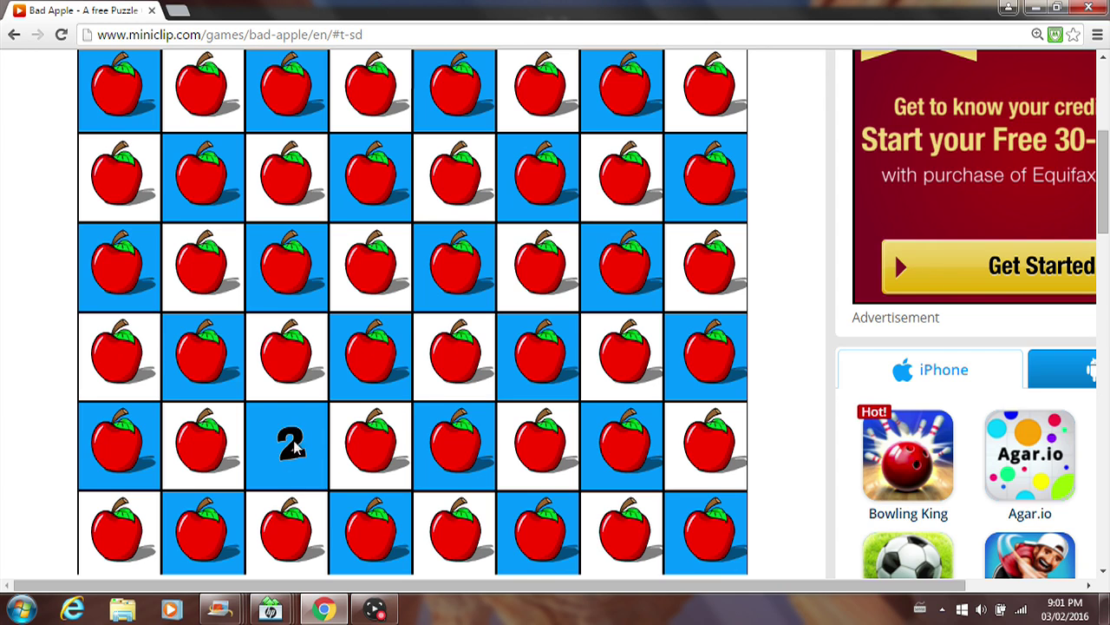
click(217, 451)
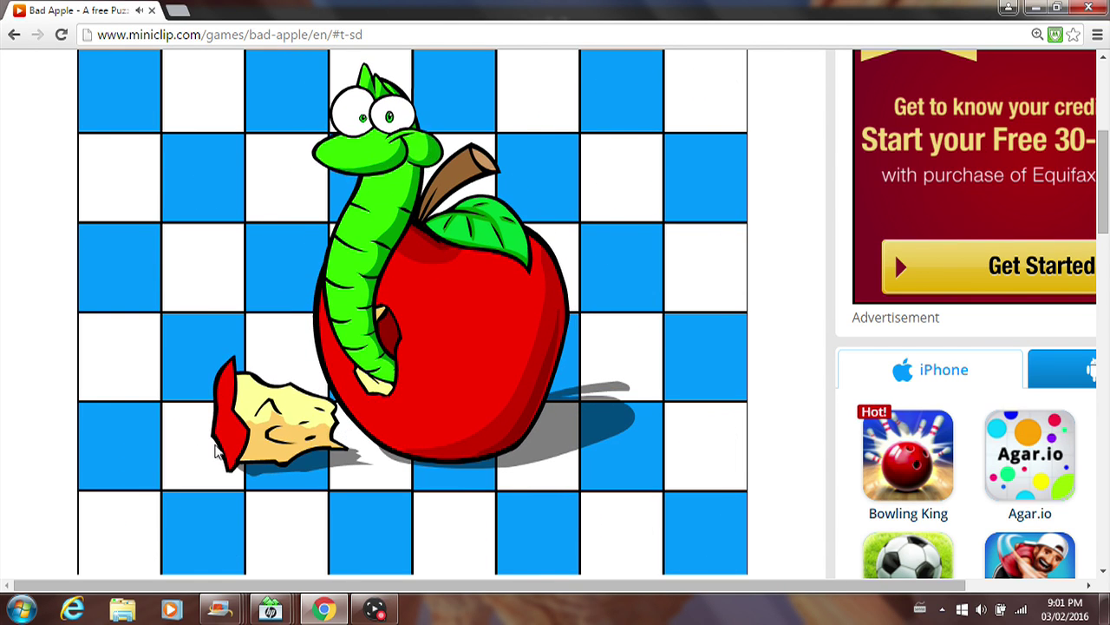